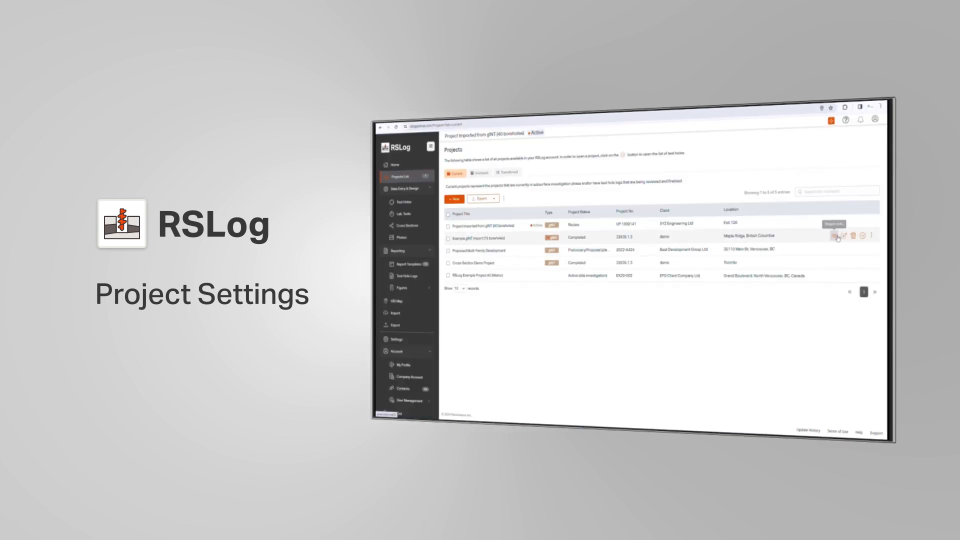
click(869, 235)
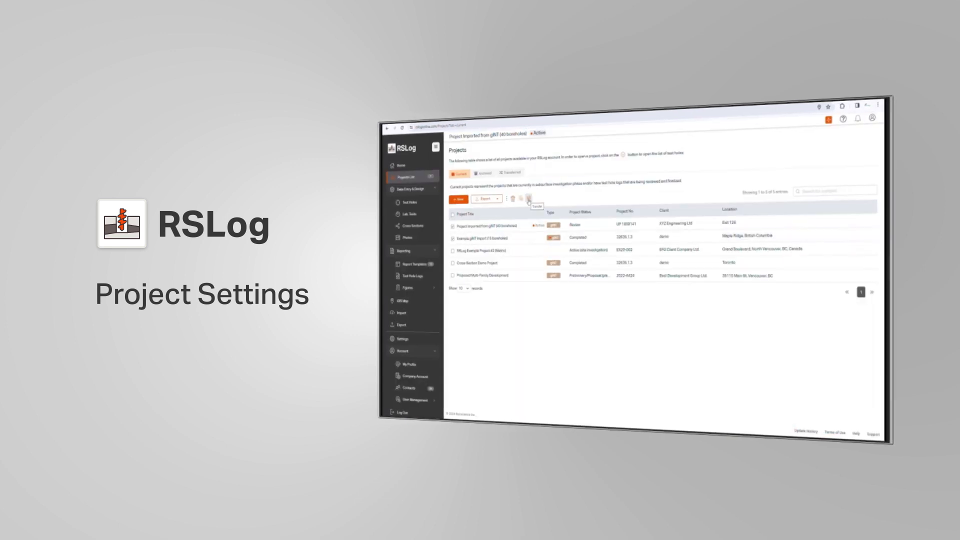
click(529, 199)
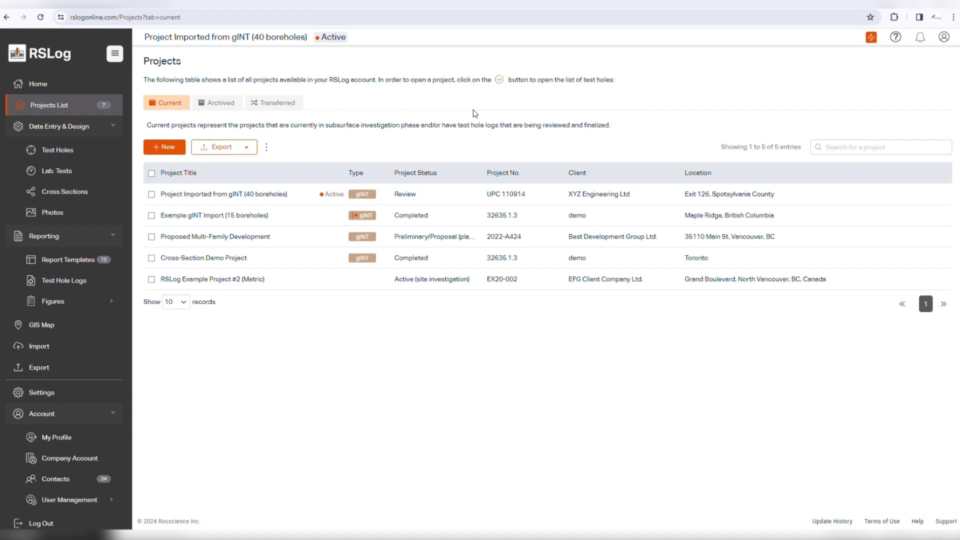
Step: View the archived and transferred project lists and return to the current projects
click(213, 102)
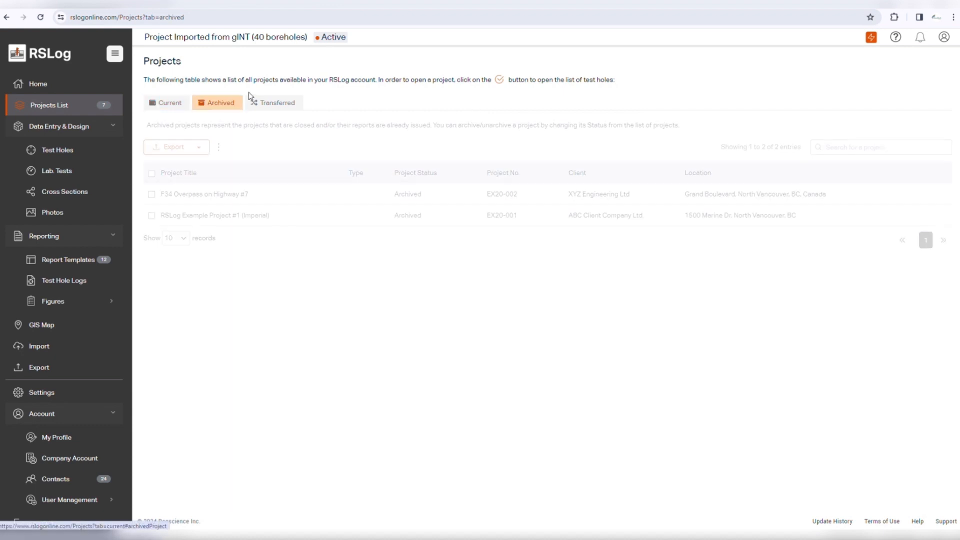
click(274, 104)
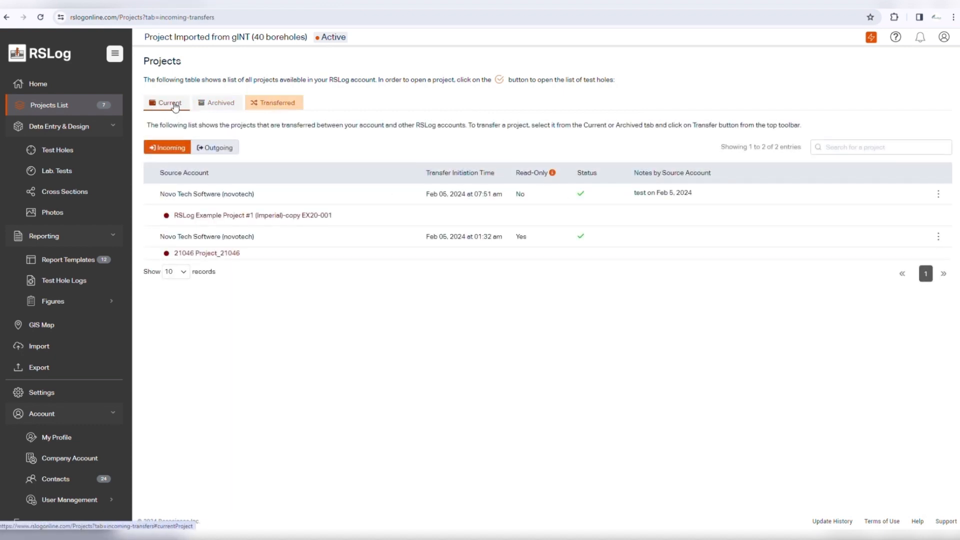
click(180, 105)
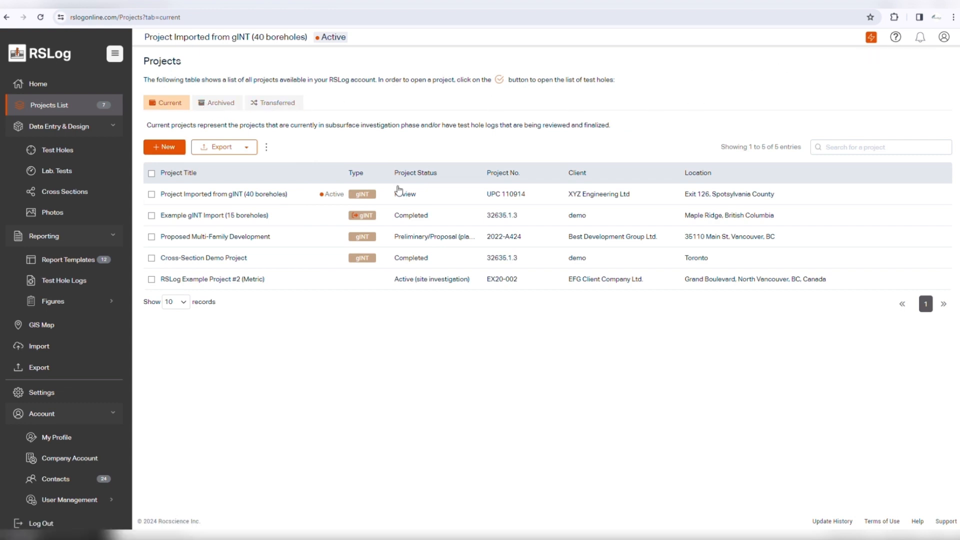
Step: Start creating a new project and look through the available clients, keeping XYZ Engineering Ltd
mouse_move(401, 199)
click(169, 147)
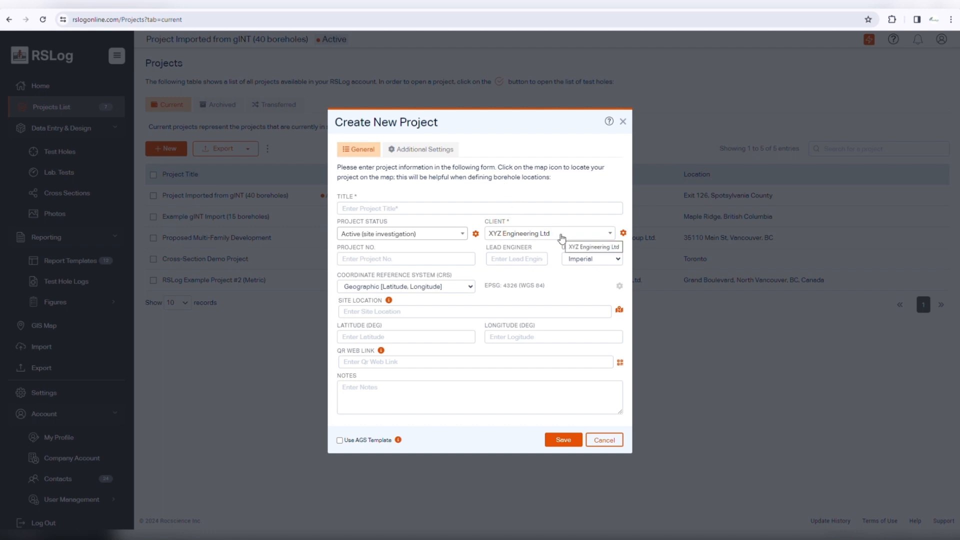
click(561, 239)
drag(614, 281, 618, 349)
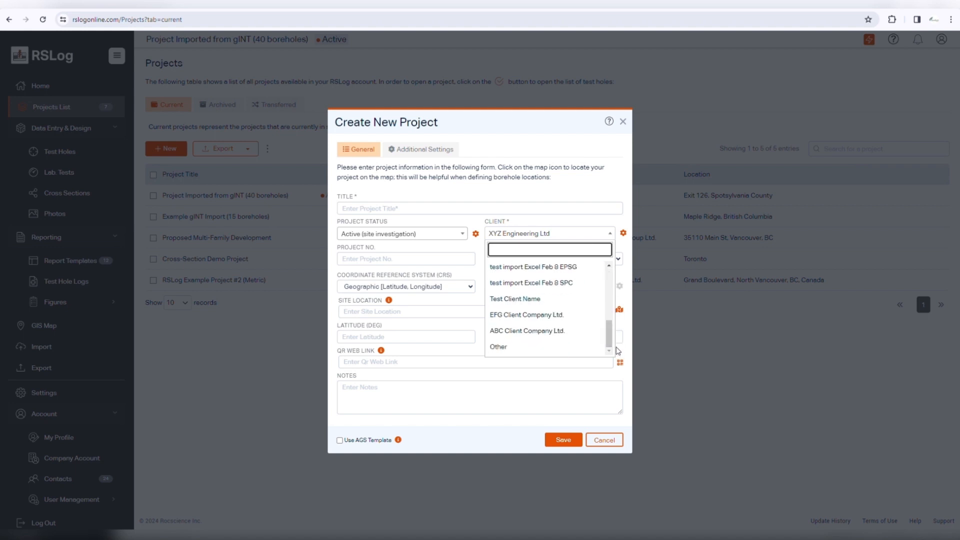
click(568, 188)
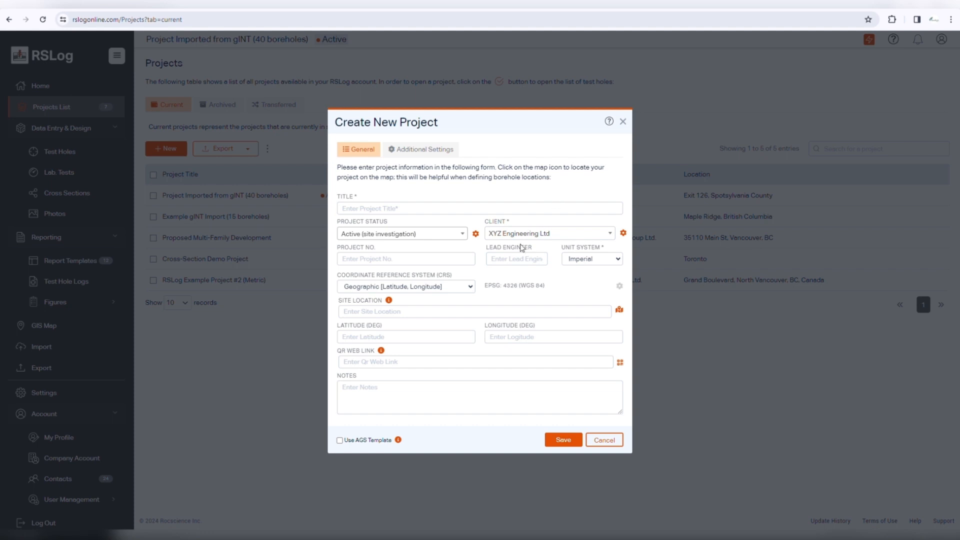
Step: Choose the projected coordinate reference system and select FIPS 405 by searching the SPC zones for "los angeles"
click(458, 290)
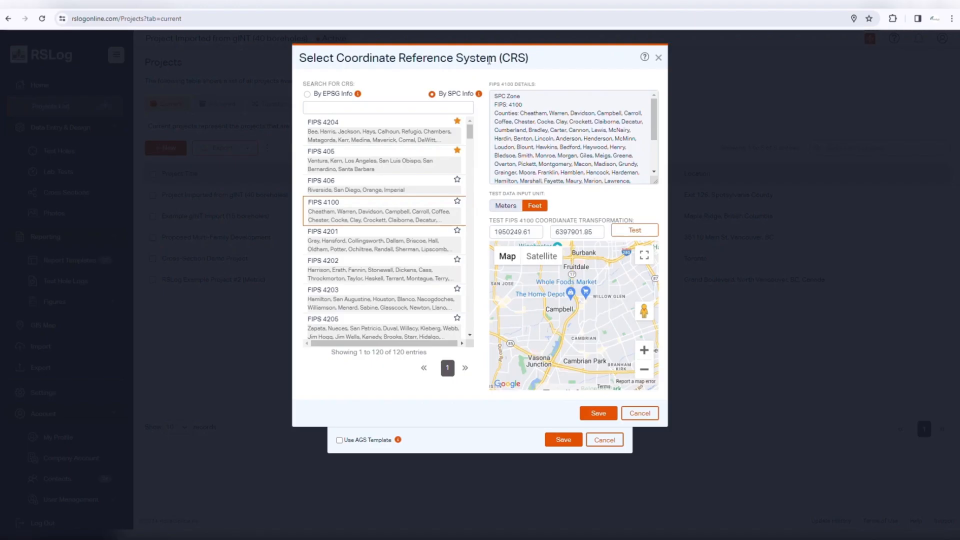
click(390, 106)
text(los )
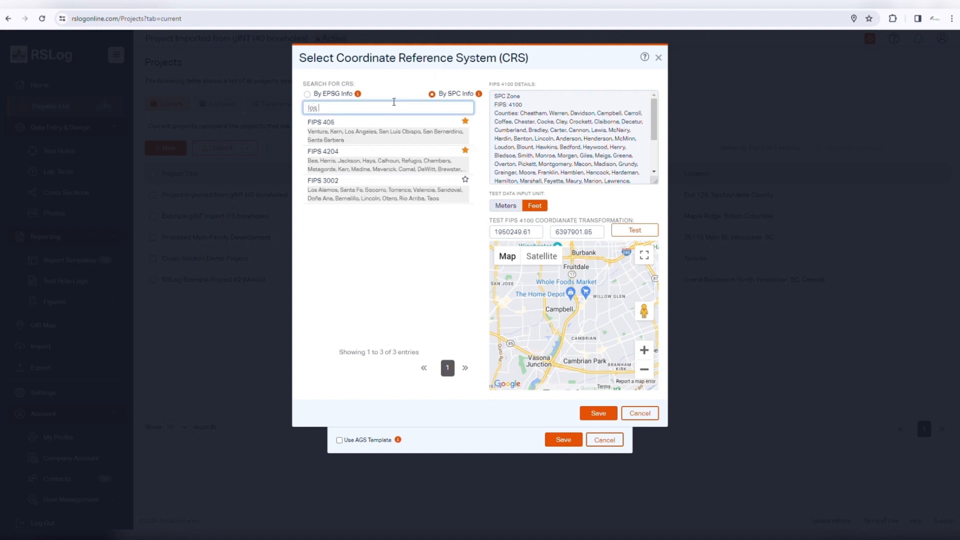
text(angeles)
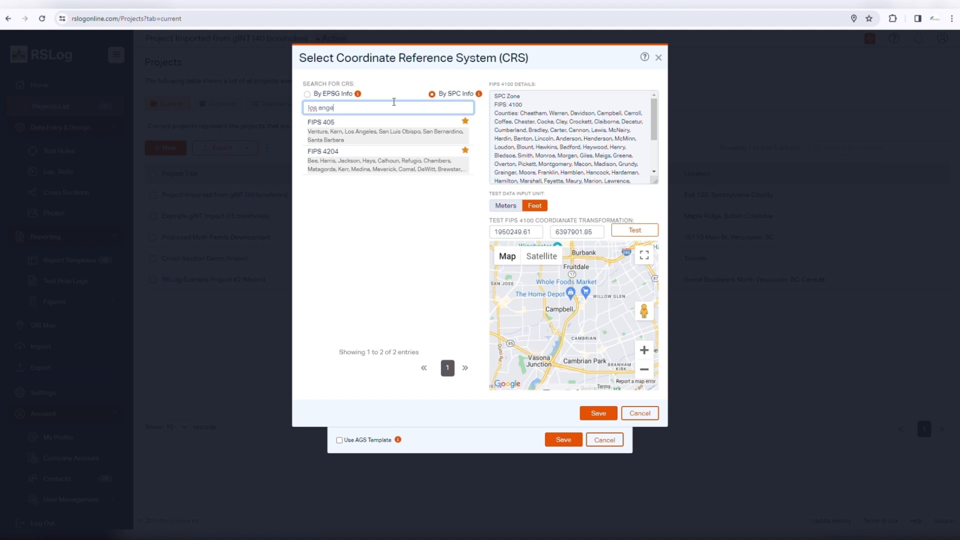
click(403, 132)
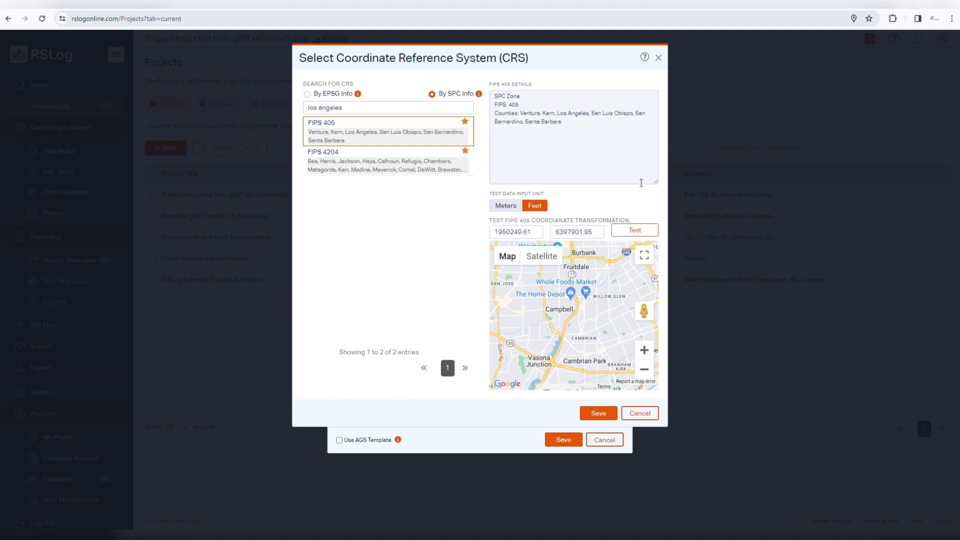
Step: Test the FIPS 405 coordinate transformation on the map and save it as the project's coordinate reference system
click(649, 227)
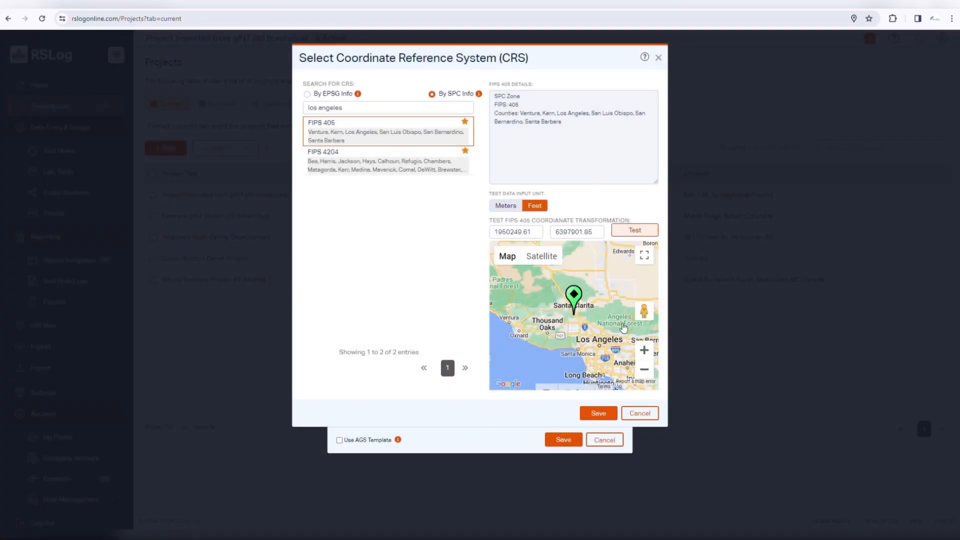
scroll(570, 325, up, 3)
drag(586, 271, 593, 330)
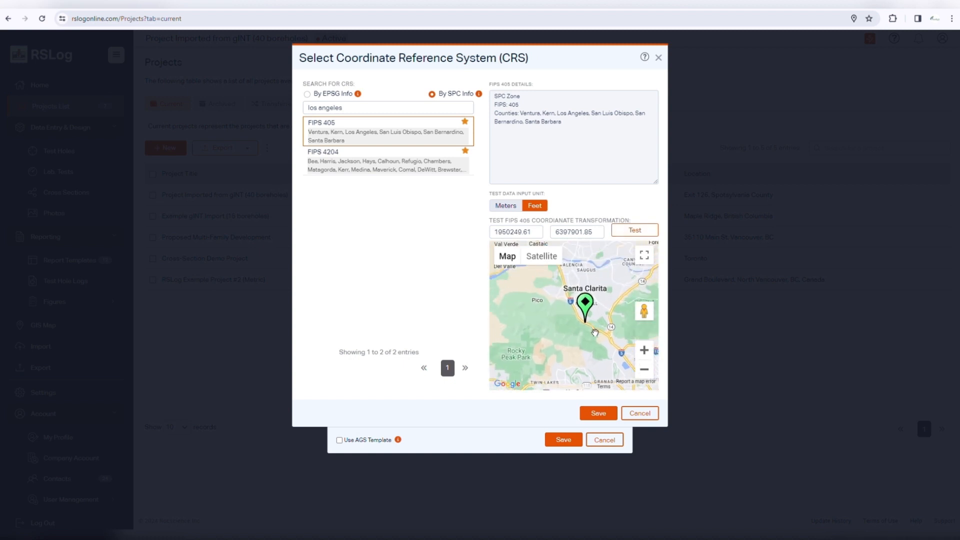
click(599, 414)
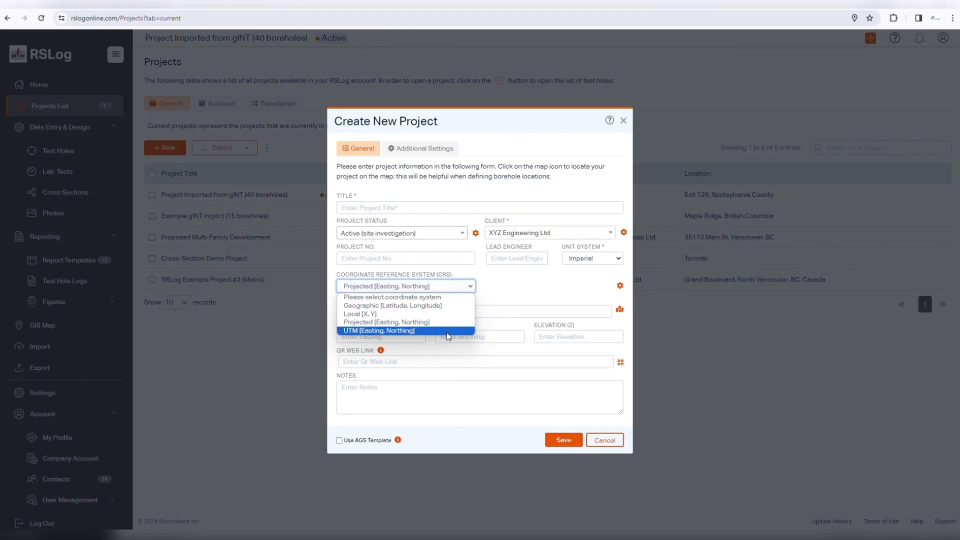
Step: Set the coordinate reference system to UTM [Easting, Northing] and check the site UTM zone options, keeping 10 and U
click(445, 331)
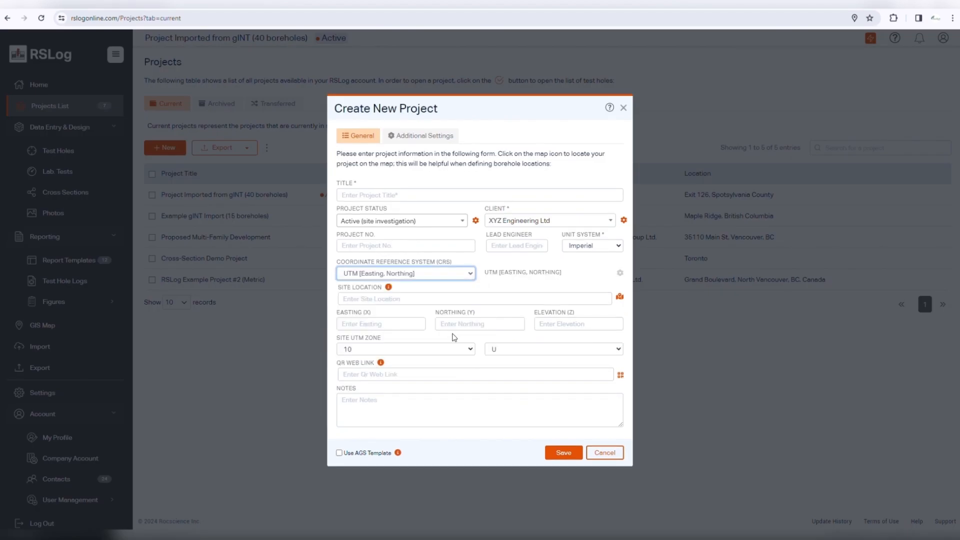
click(464, 351)
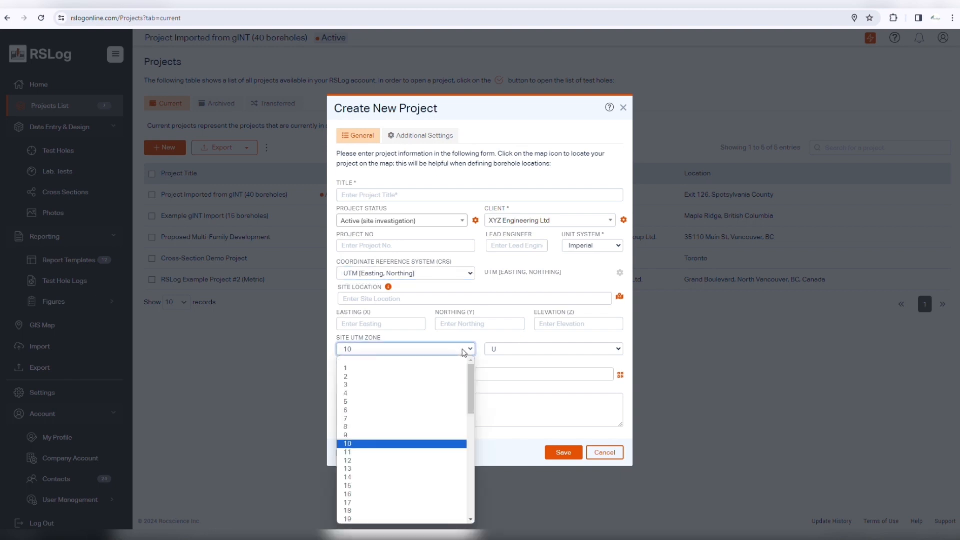
click(464, 351)
click(521, 351)
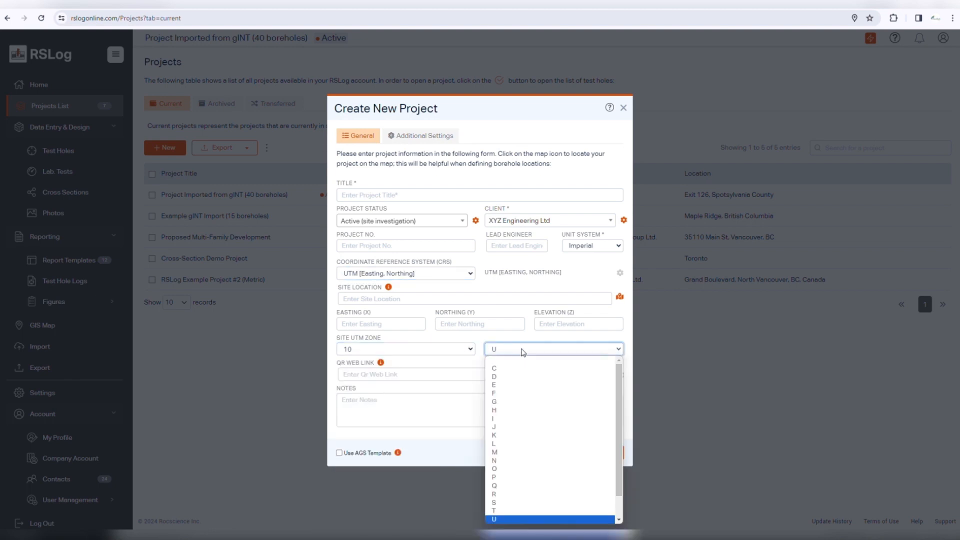
click(521, 351)
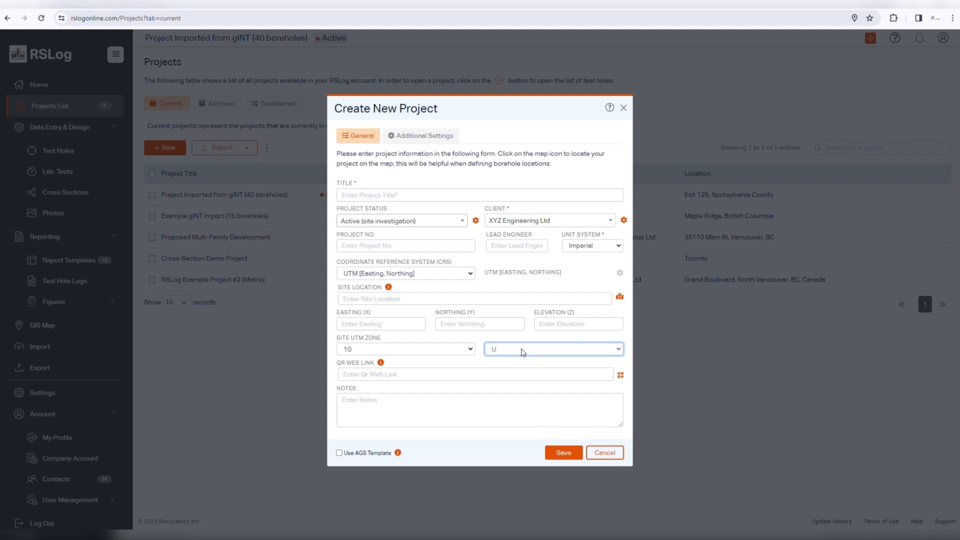
Step: Open the project location map and place the project marker on the upper sports field beside the forest road
click(363, 297)
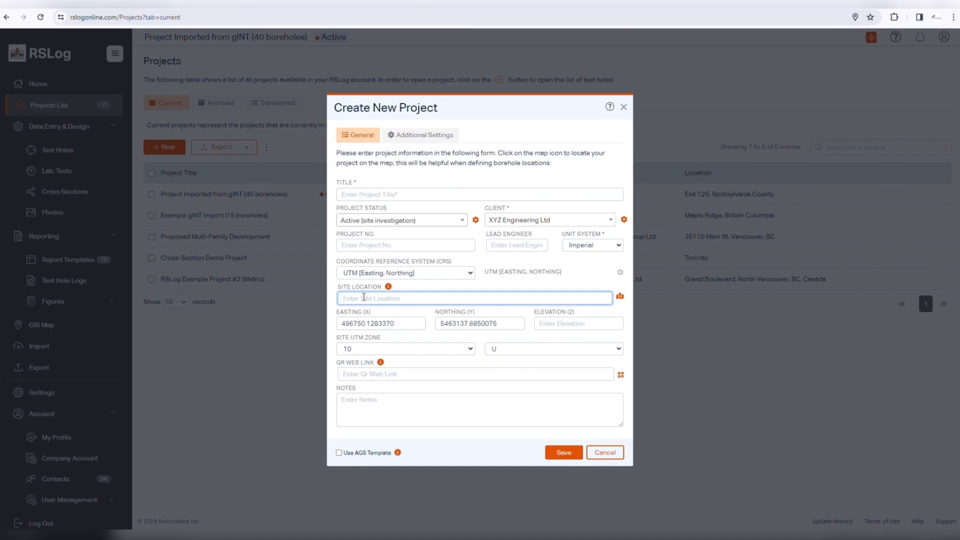
click(619, 295)
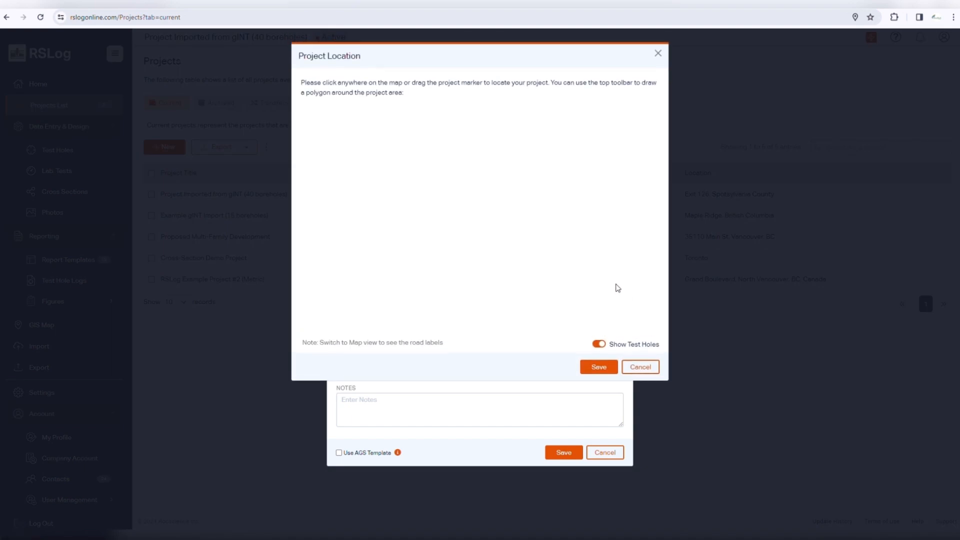
scroll(497, 212, down, 5)
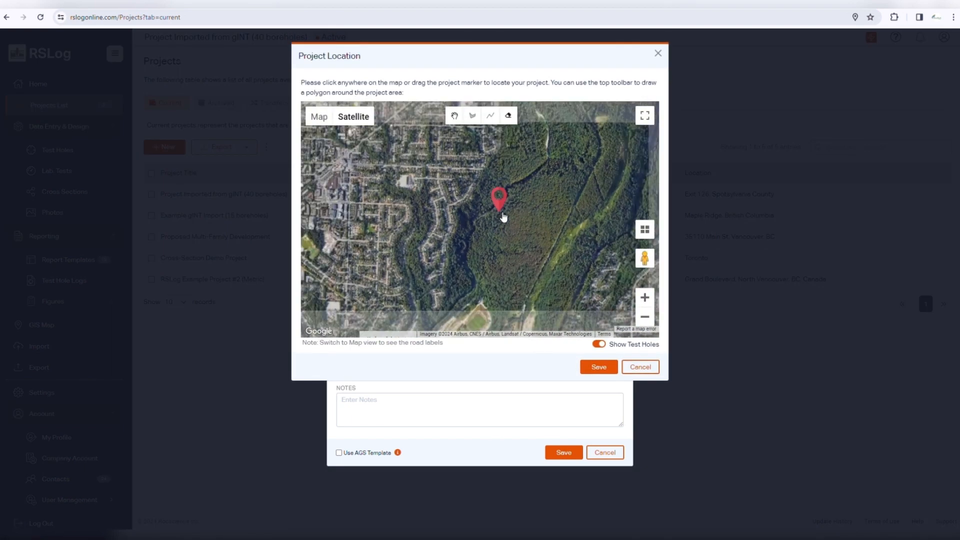
scroll(479, 208, up, 2)
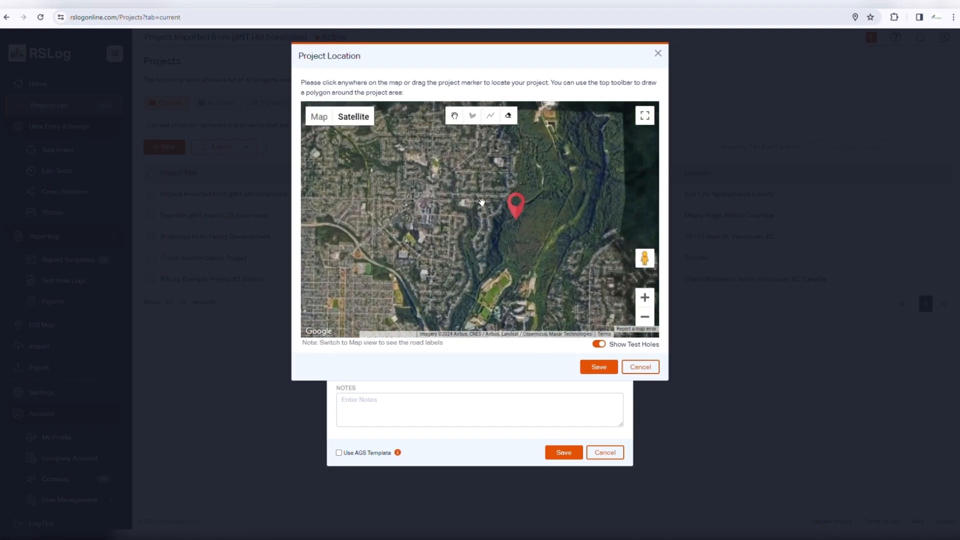
mouse_move(472, 230)
mouse_down()
mouse_move(509, 223)
mouse_move(484, 152)
mouse_move(512, 152)
mouse_up()
drag(561, 312, 561, 222)
scroll(562, 218, up, 2)
click(542, 231)
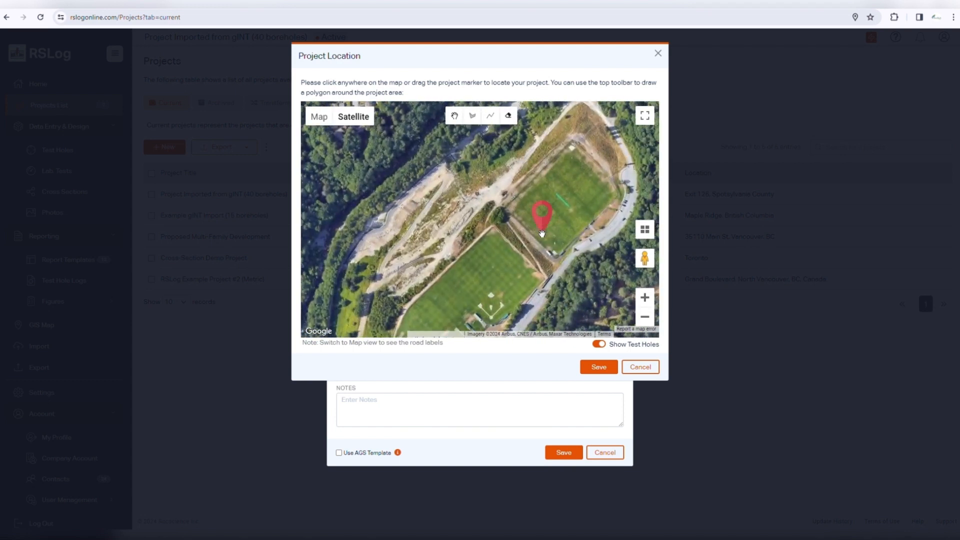
Step: Draw a closed six-corner polygon around the two sports fields as the project area and save the project location
drag(525, 254, 531, 219)
scroll(526, 199, down, 1)
click(472, 115)
click(439, 268)
click(466, 189)
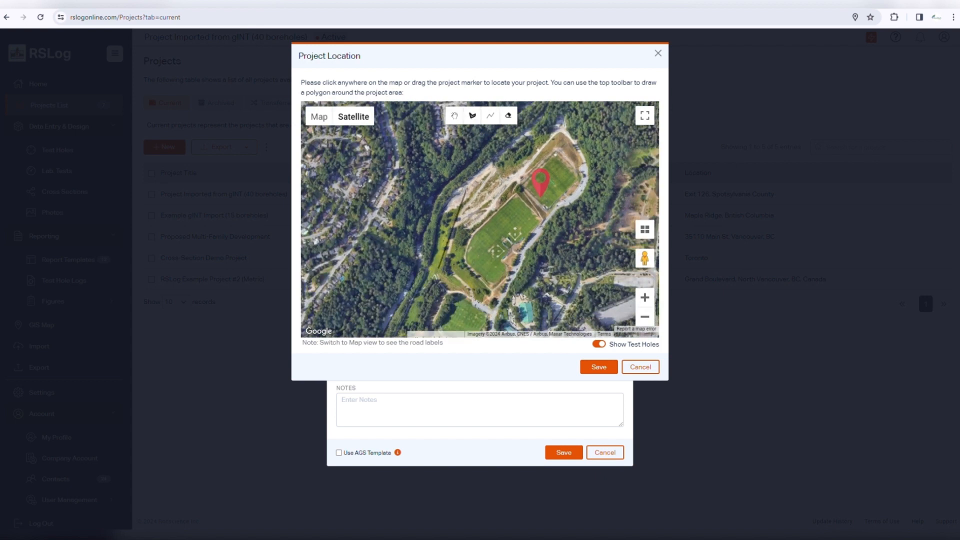
click(557, 121)
click(591, 173)
click(539, 230)
click(496, 310)
click(438, 269)
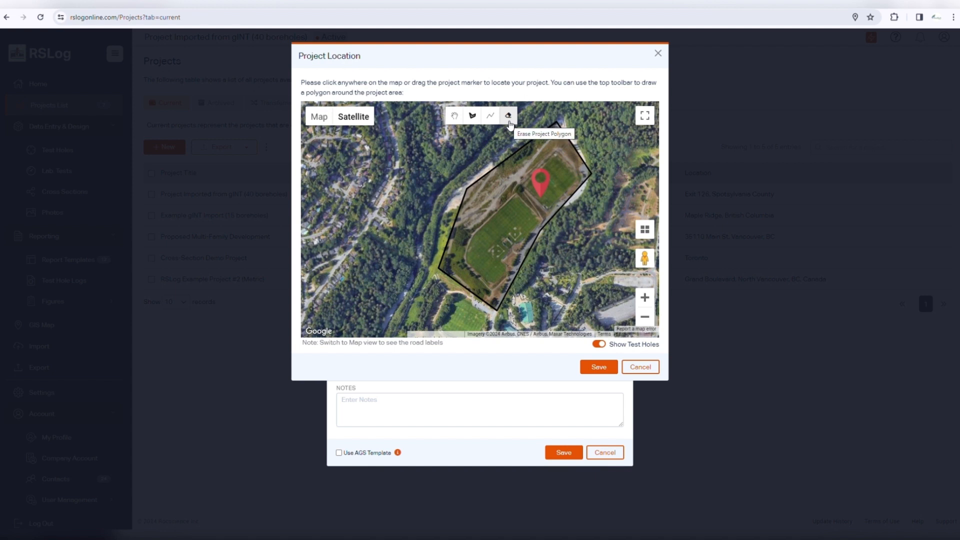
click(598, 367)
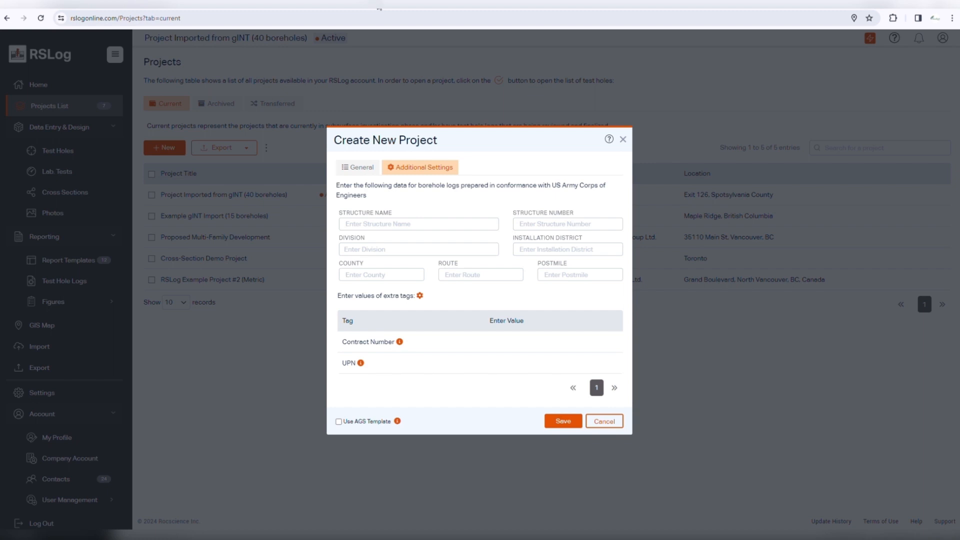
Step: Enter the contract number as the value of the Contract Number extra tag in the project's additional settings
click(419, 296)
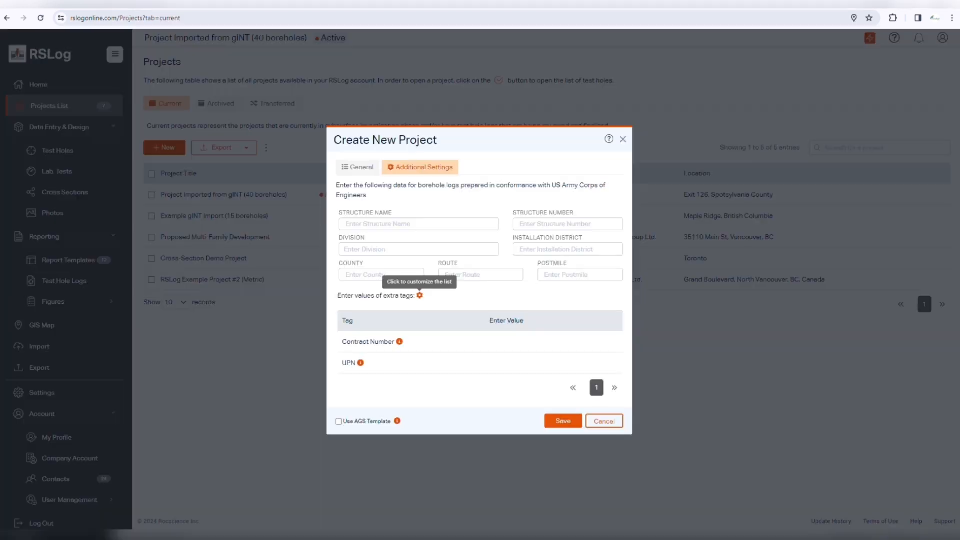
click(535, 340)
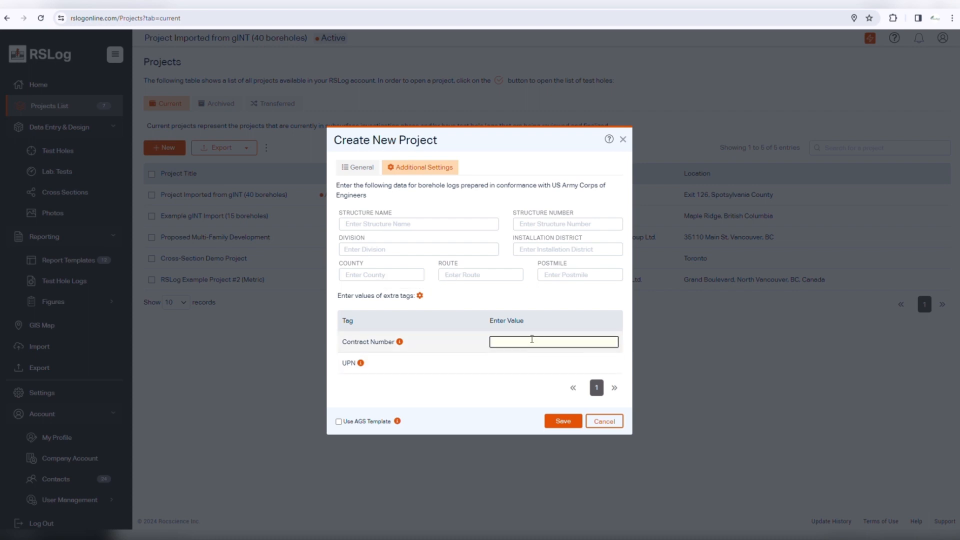
text(B24-5241-4)
key(Return)
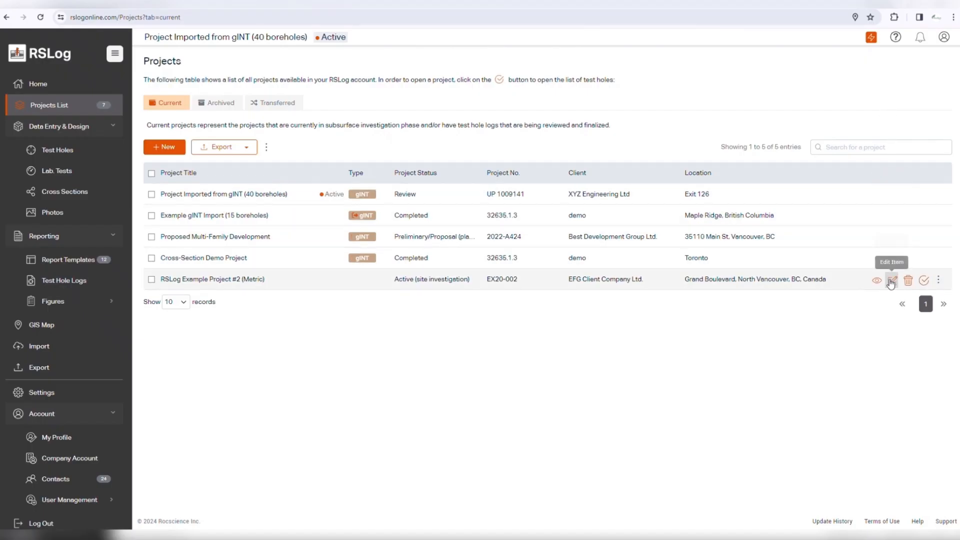
Step: Check the info of the Example gINT Import (15 boreholes) project, deselect the user listed below the admin in its user assignment and save
click(880, 219)
click(879, 219)
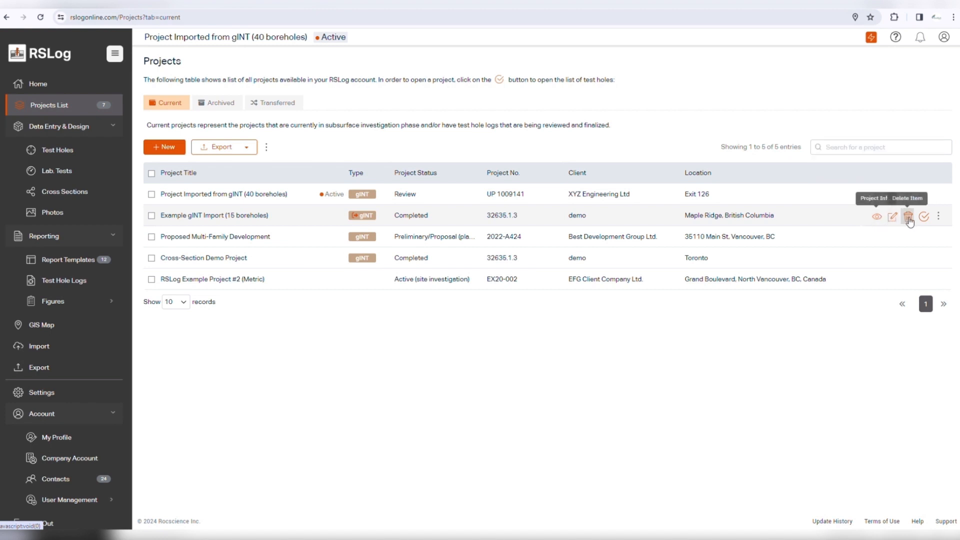
click(938, 218)
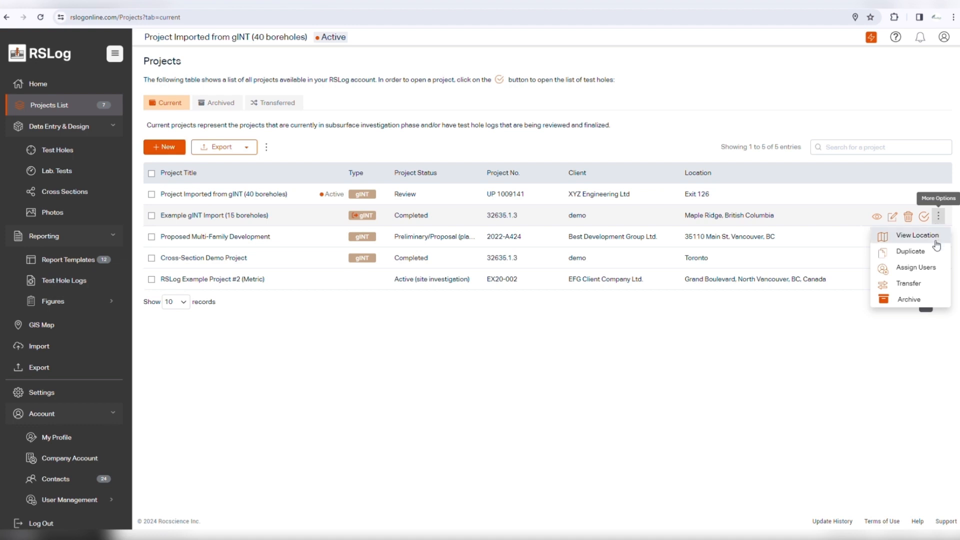
click(937, 267)
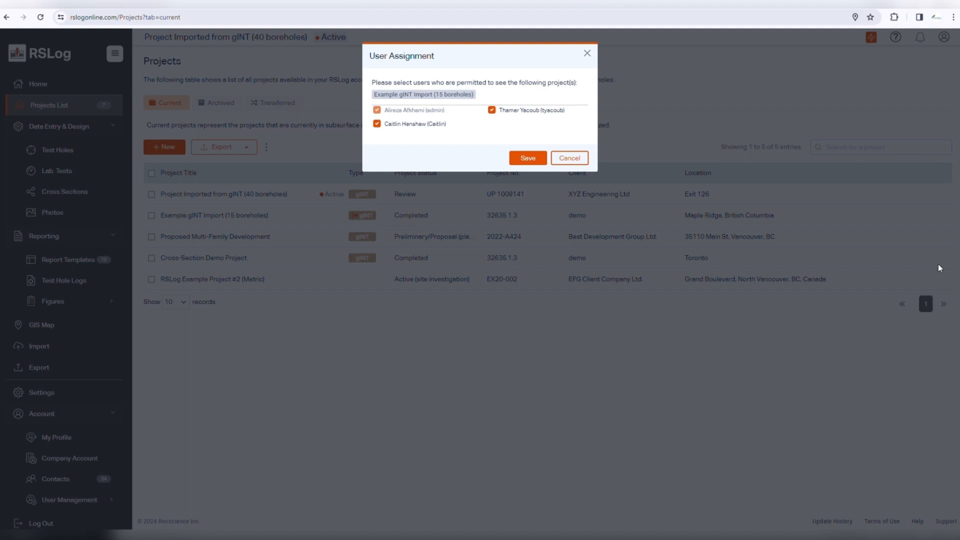
click(429, 125)
click(541, 158)
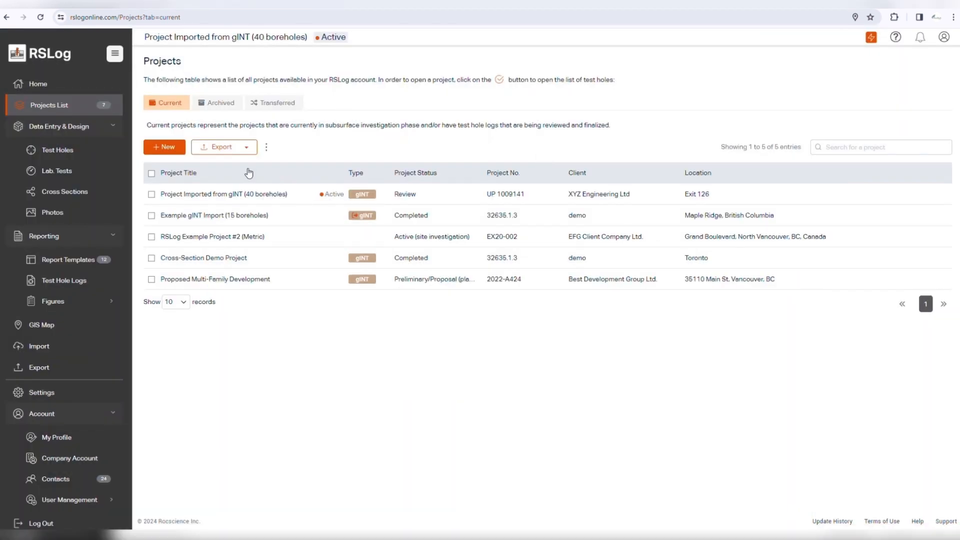
Step: Transfer Project Imported from gINT (40 boreholes) and Example gINT Import (15 boreholes) to company code demo, authorizing it with the note "notes regarding the contract etc"
click(152, 195)
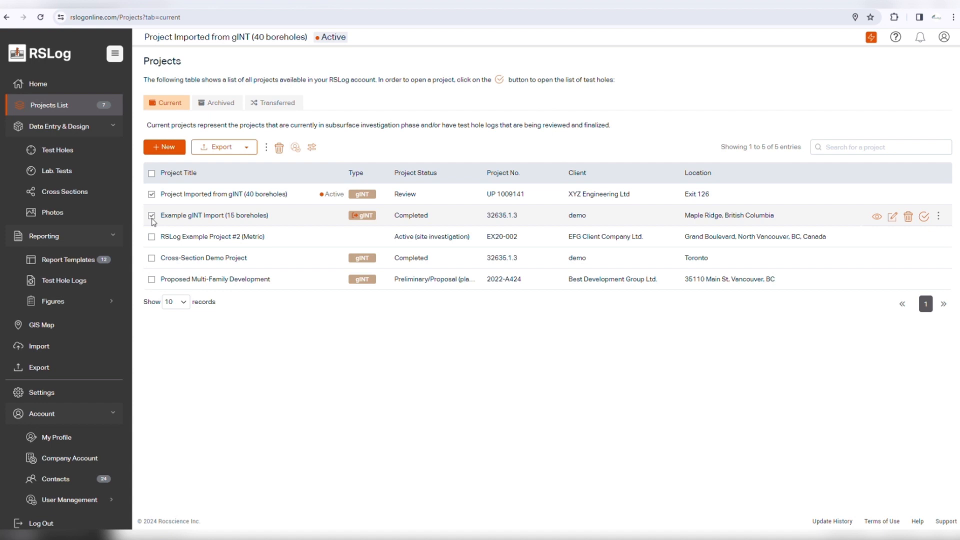
click(311, 148)
text(demo)
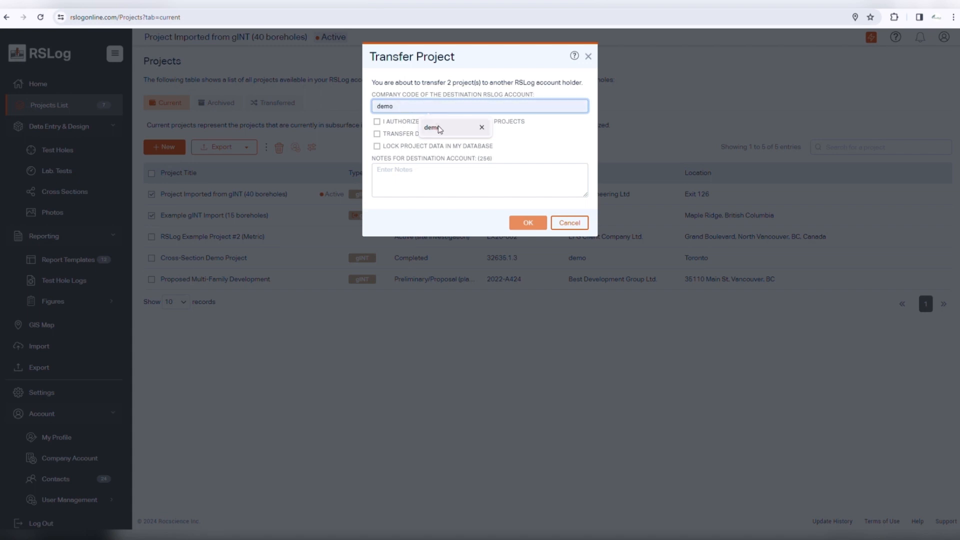
click(438, 126)
click(524, 123)
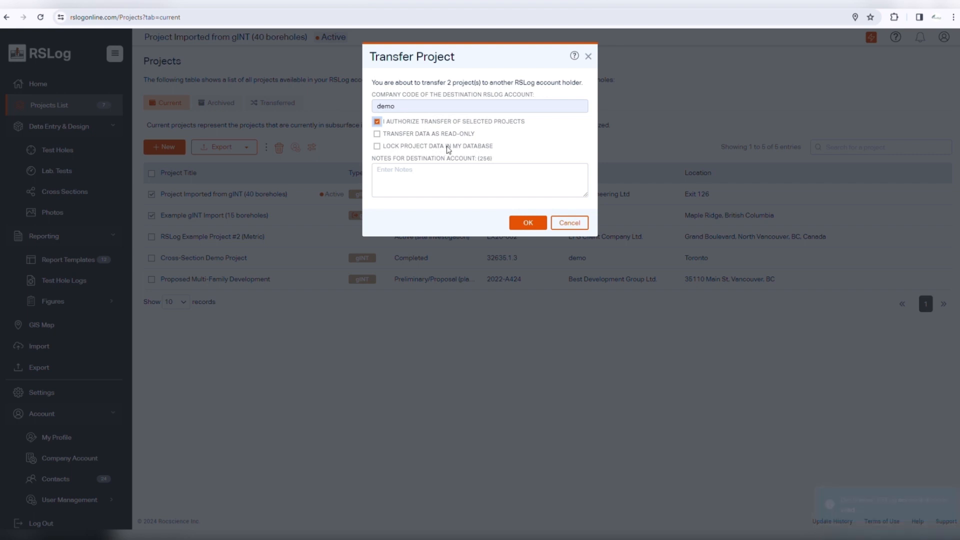
click(450, 176)
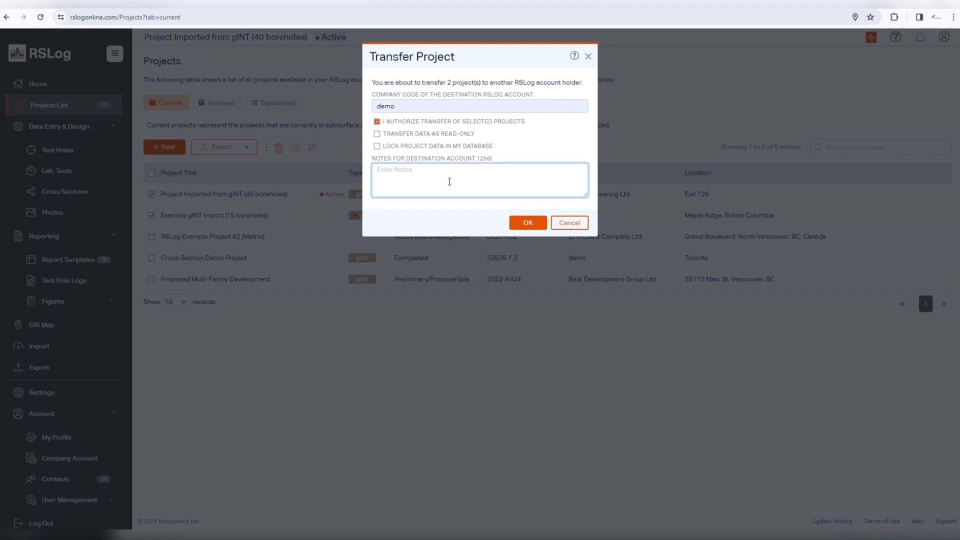
text(notes regarding the contract etc)
click(529, 224)
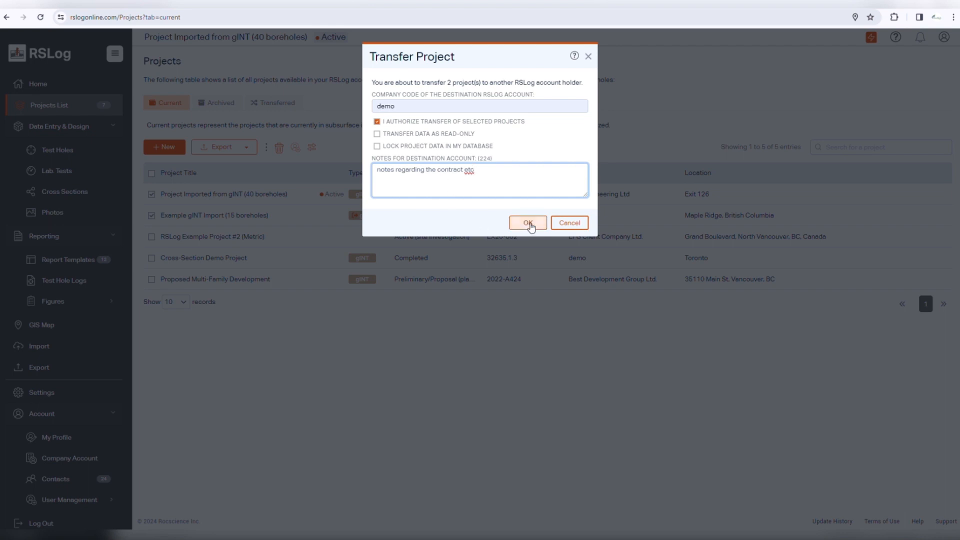
Step: Archive the Example gINT Import (15 boreholes) project and show the list of archived projects
click(939, 217)
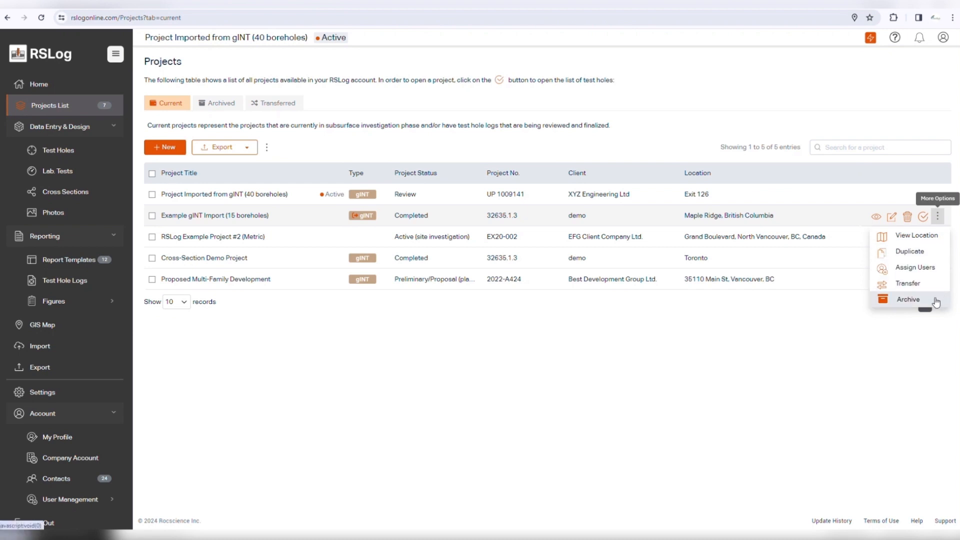
click(936, 302)
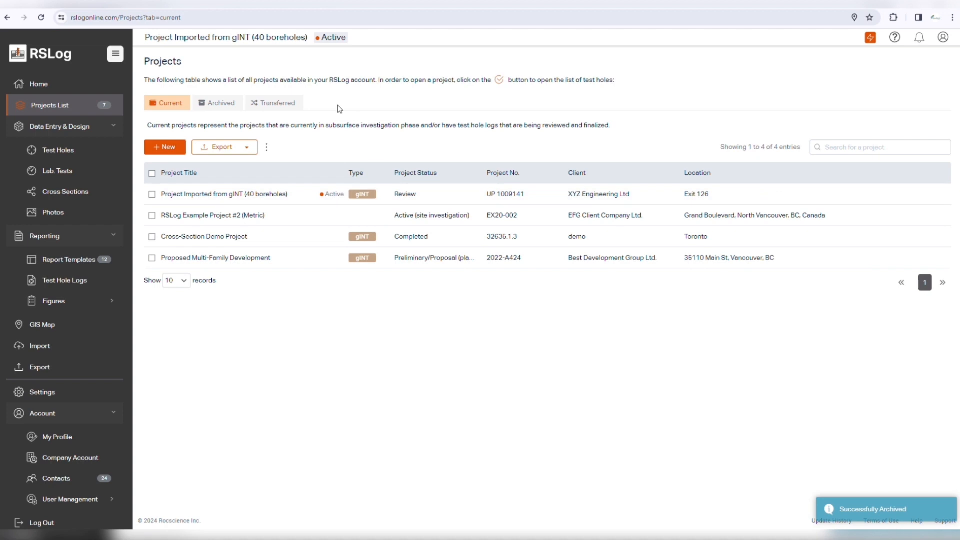
click(225, 103)
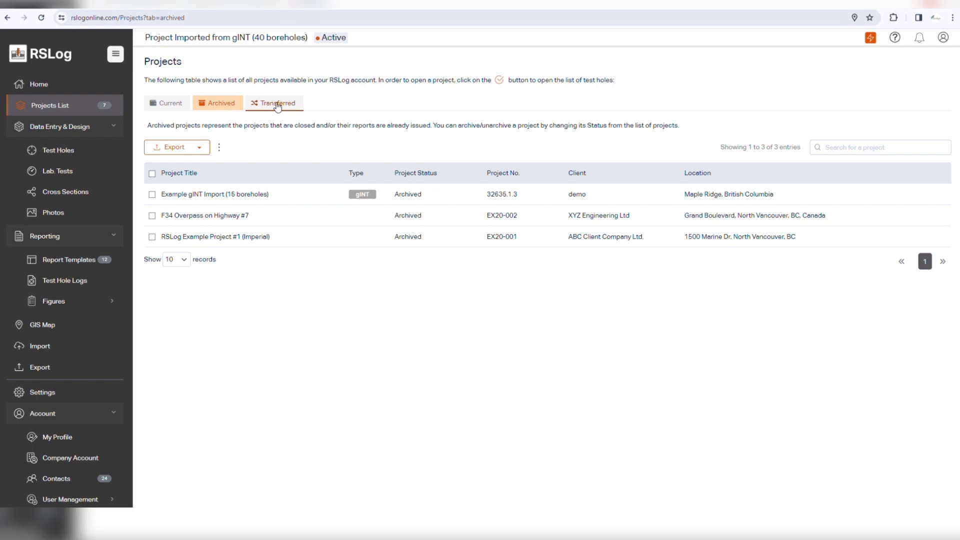
Step: Review the incoming and outgoing project transfers, including the actions offered for the first incoming transfer
click(278, 106)
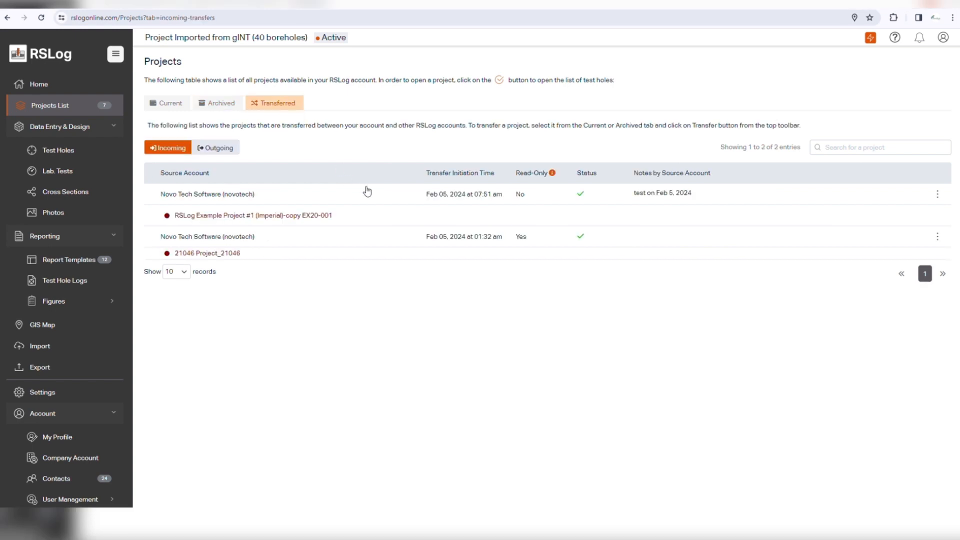
click(939, 195)
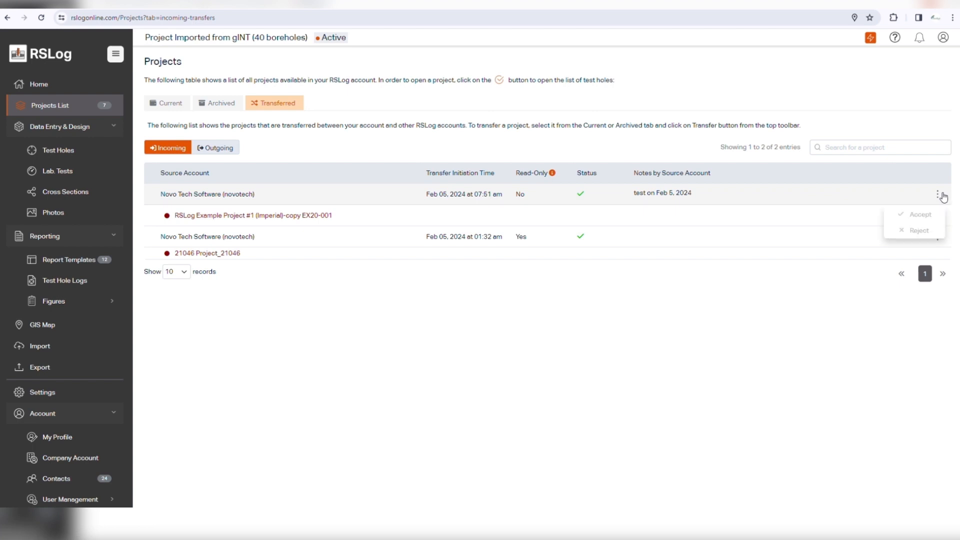
click(219, 148)
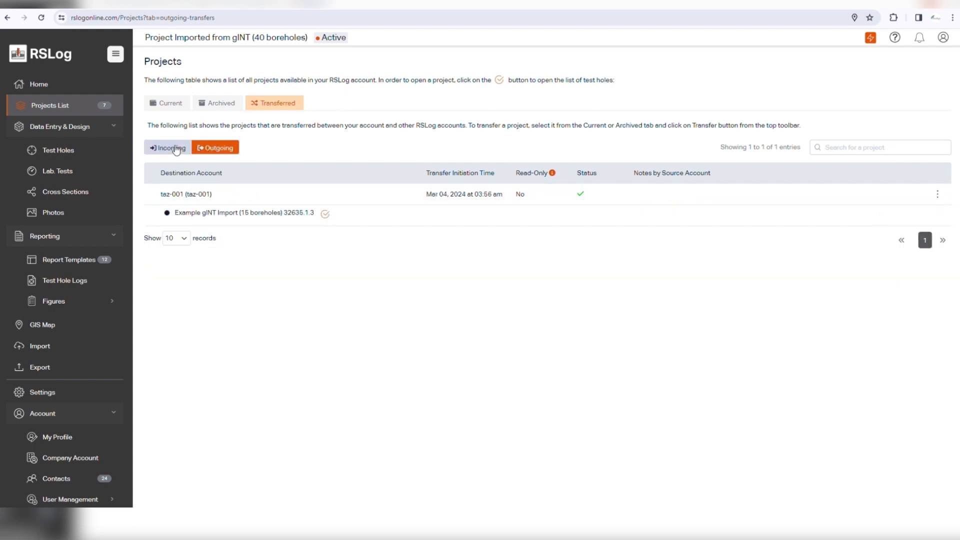
click(176, 148)
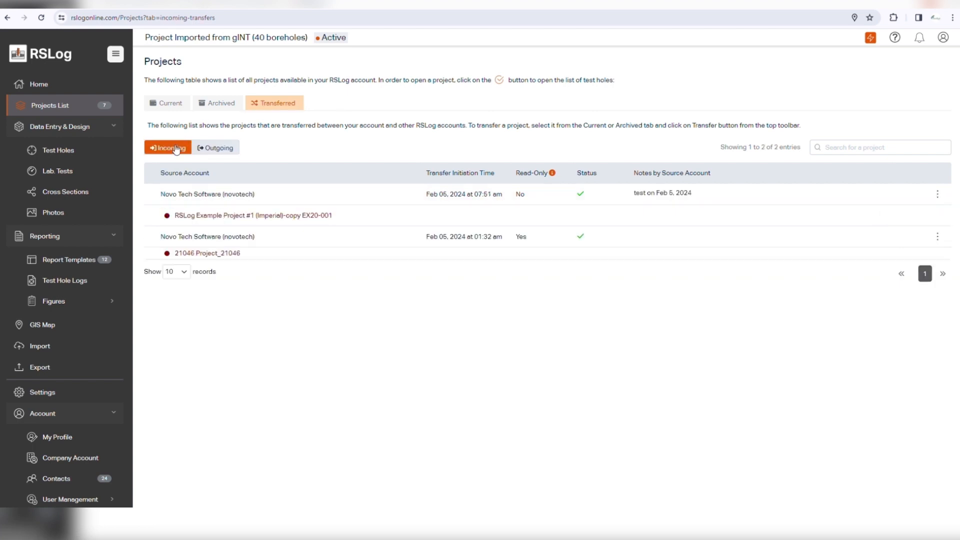
click(212, 148)
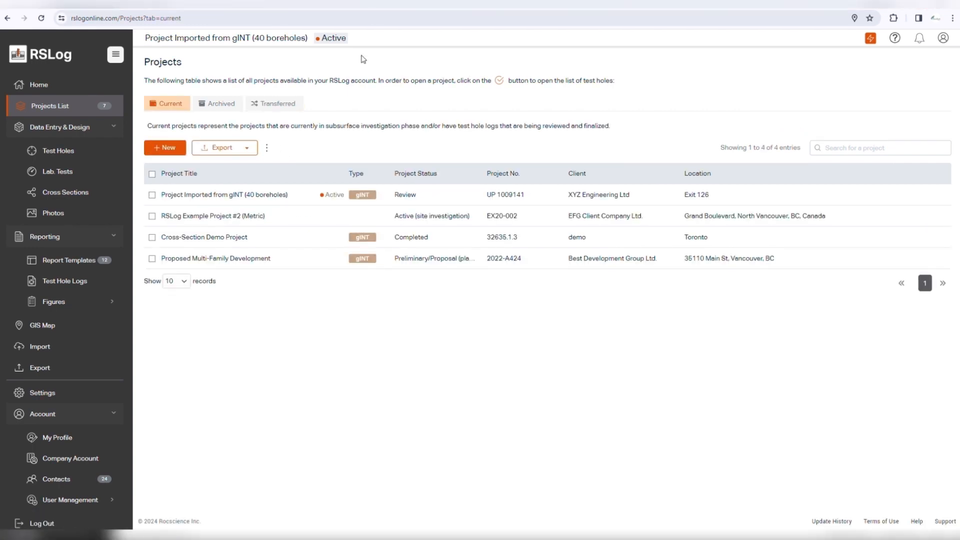
Step: Check the export formats and the copy and print options offered for the current projects table
click(248, 150)
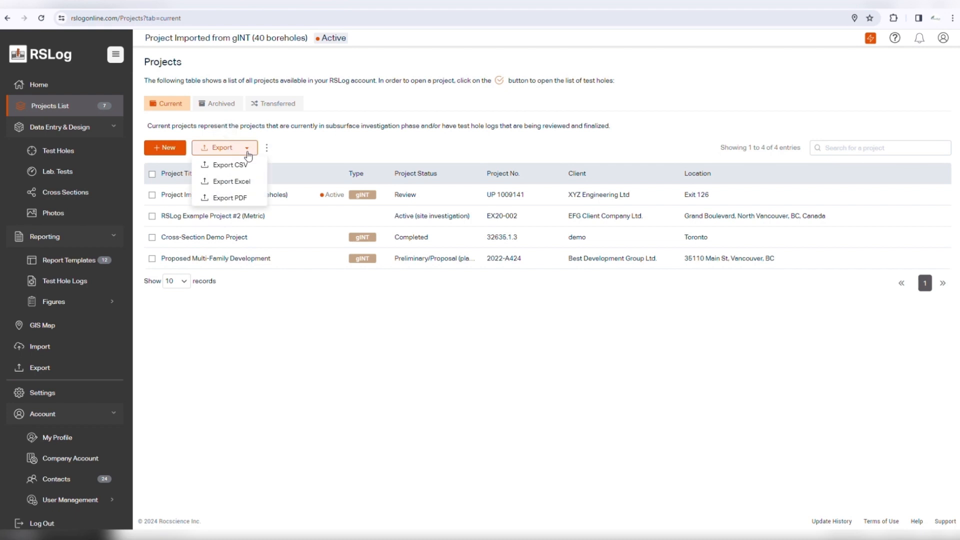
click(268, 147)
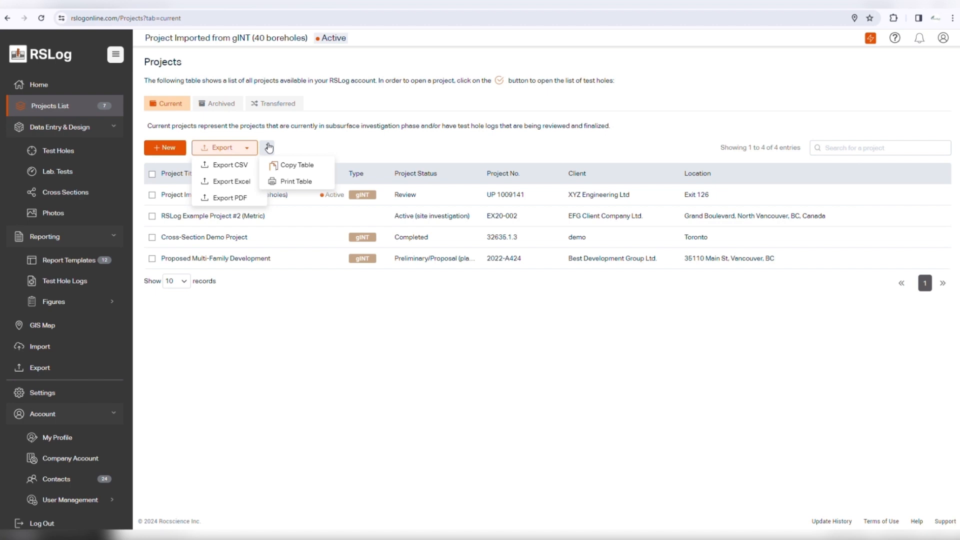
click(268, 147)
click(248, 148)
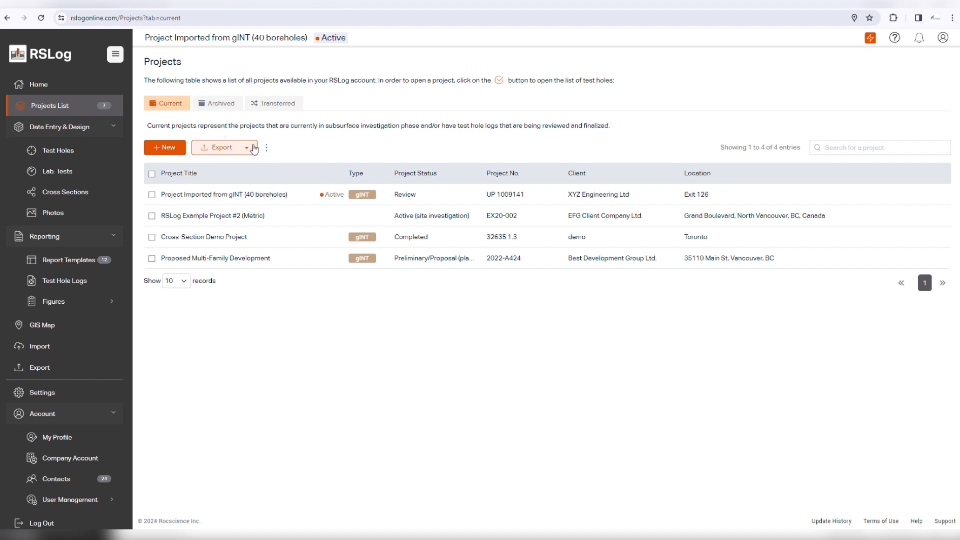
Step: Search the current projects for "exit" and clear the search again
click(872, 150)
text(exit)
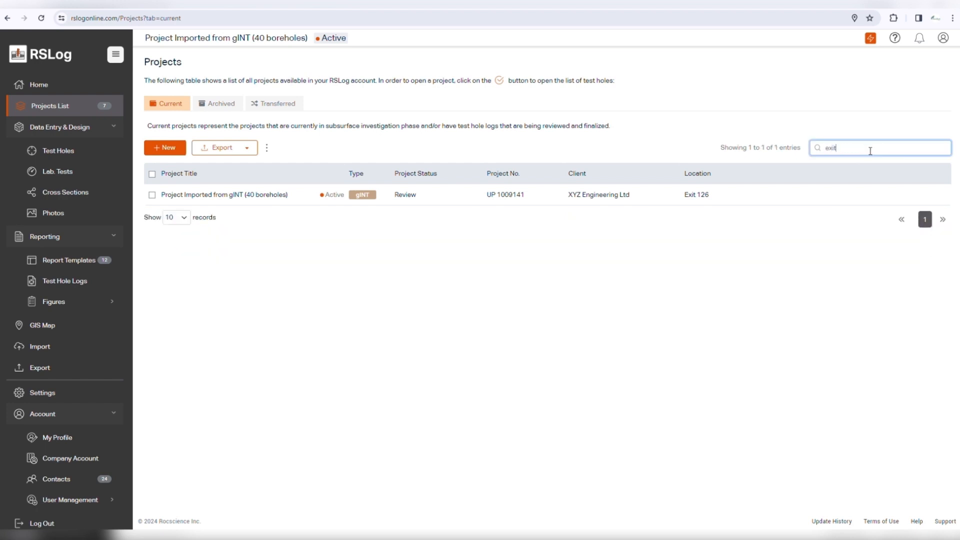
key(BackSpace)
key(BackSpace)
key(BackSpace)
key(BackSpace)
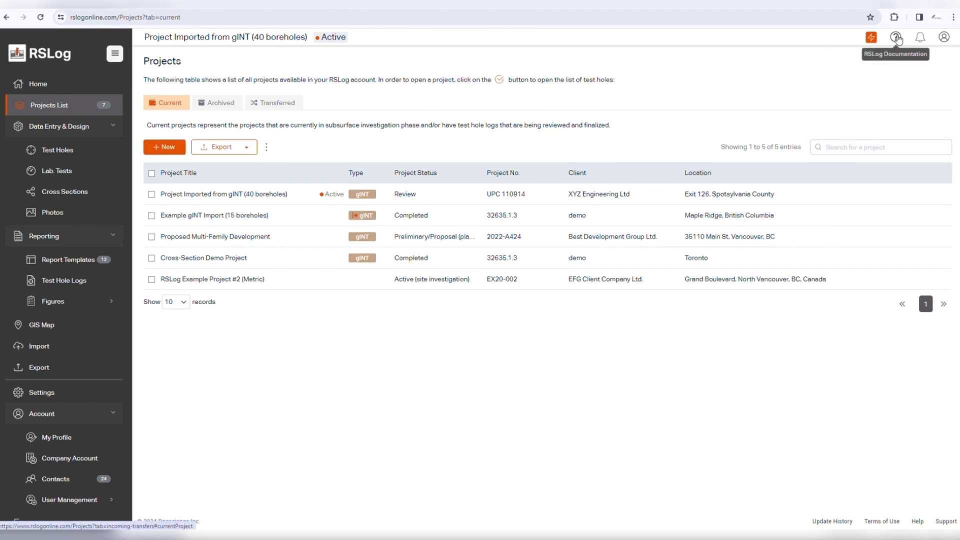
Step: Open the RSLog documentation on projects and read the projects list overview and the Assigning Users section
click(896, 38)
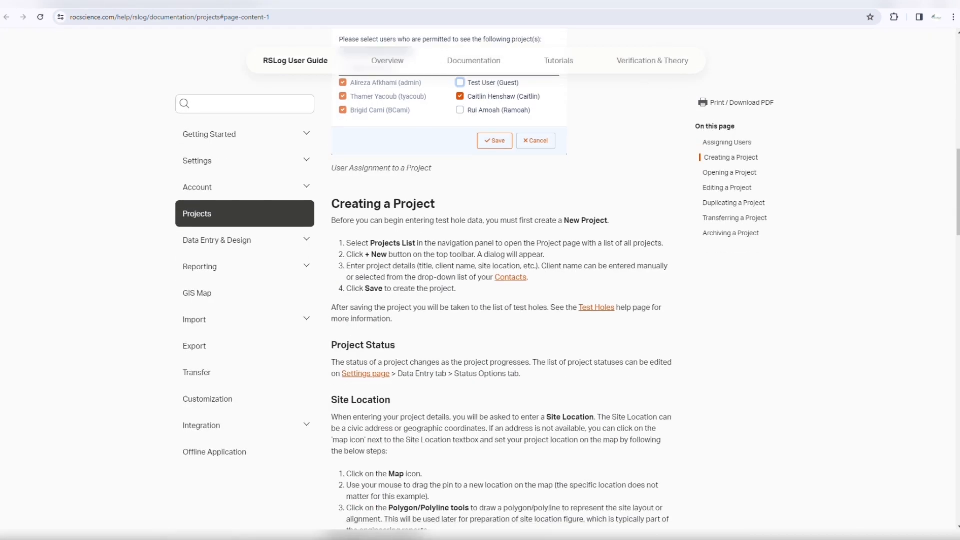
scroll(561, 328, up, 5)
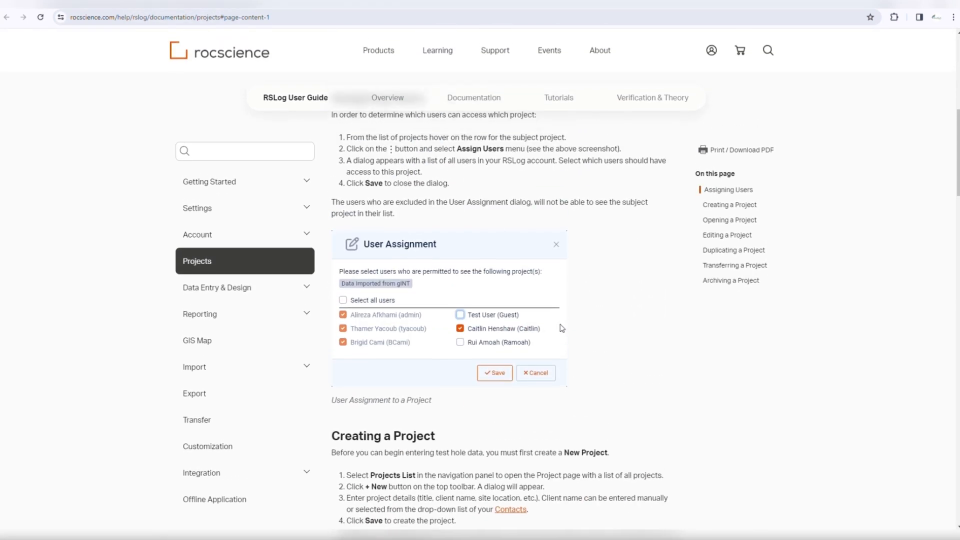
scroll(561, 328, up, 8)
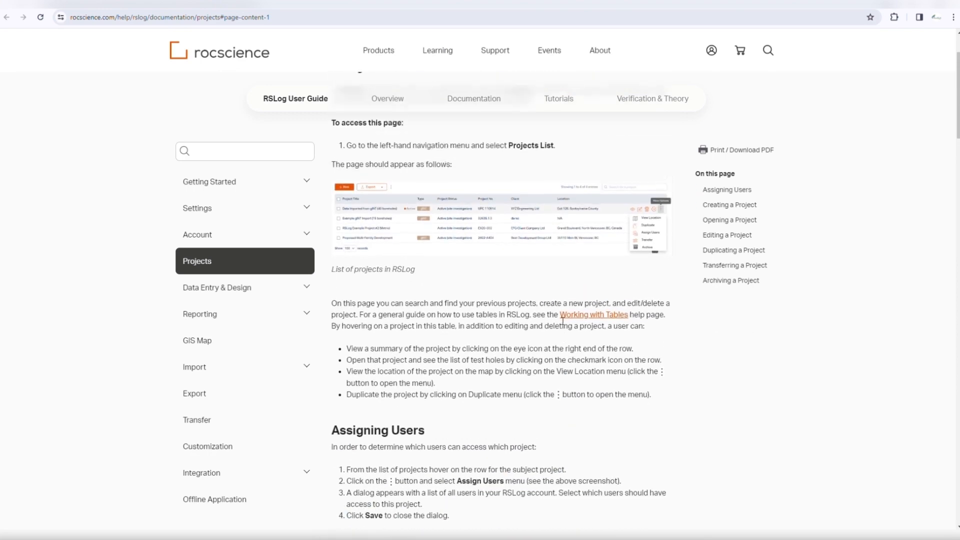
scroll(562, 326, down, 7)
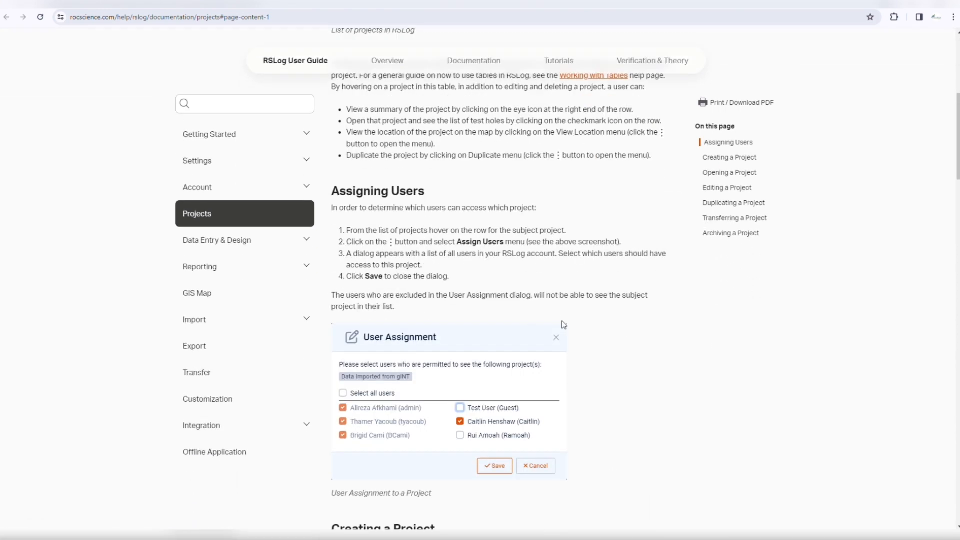